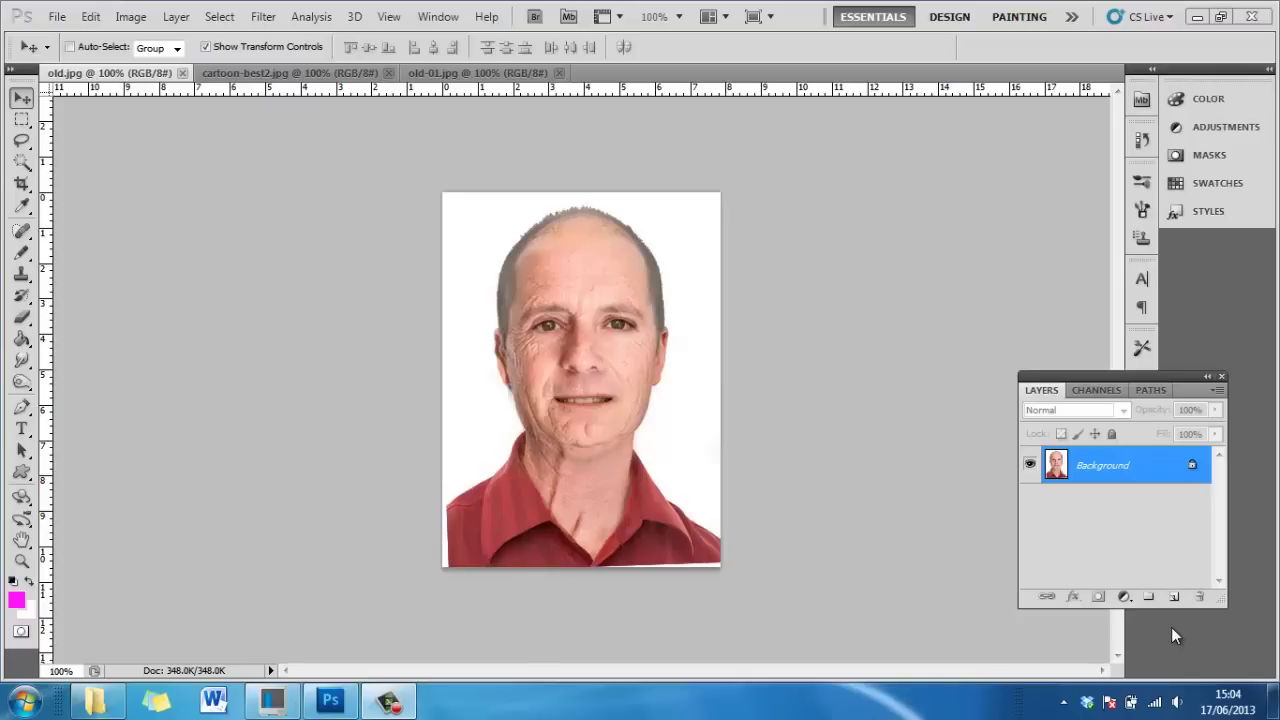
- Close old.jpg, leaving cartoon-best2.jpg and old-01.jpg open with the old man's portrait showing
left_click(355, 73)
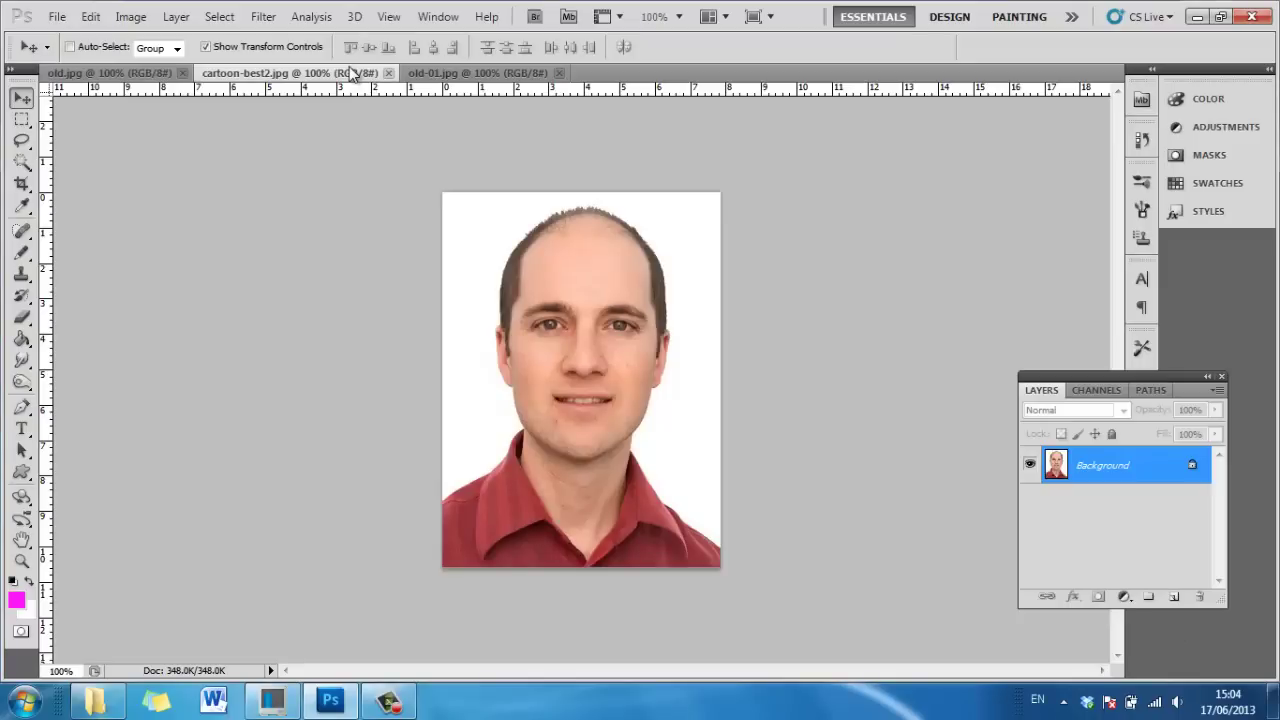
left_click(182, 74)
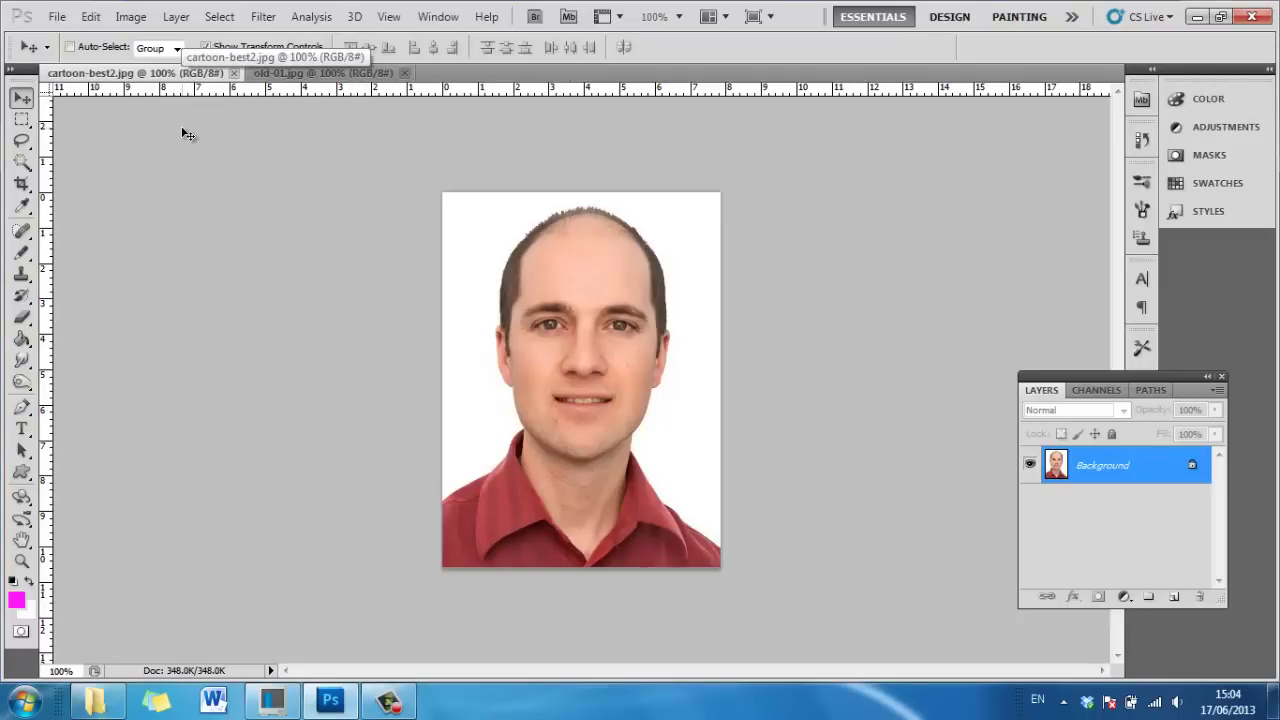
left_click(291, 76)
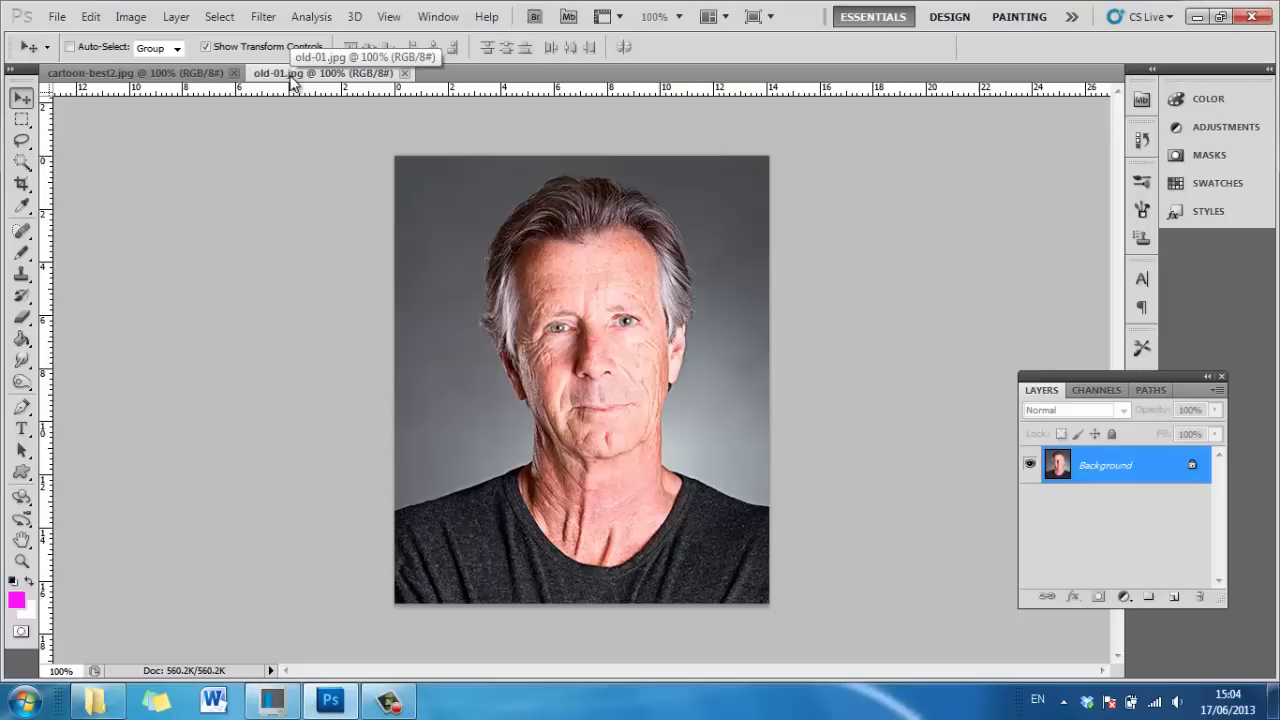
- On cartoon-best2.jpg, add a vertical guide and move it to the 4-inch mark down the face's centre
left_click(176, 76)
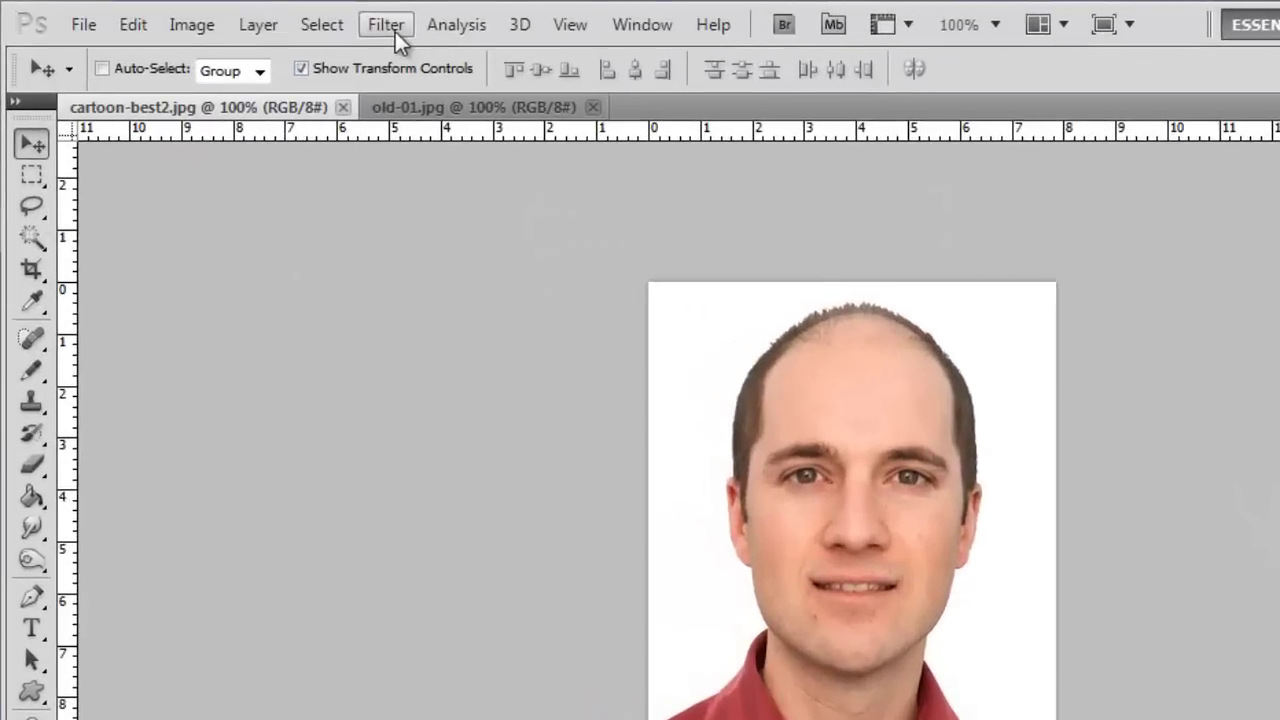
left_click(384, 21)
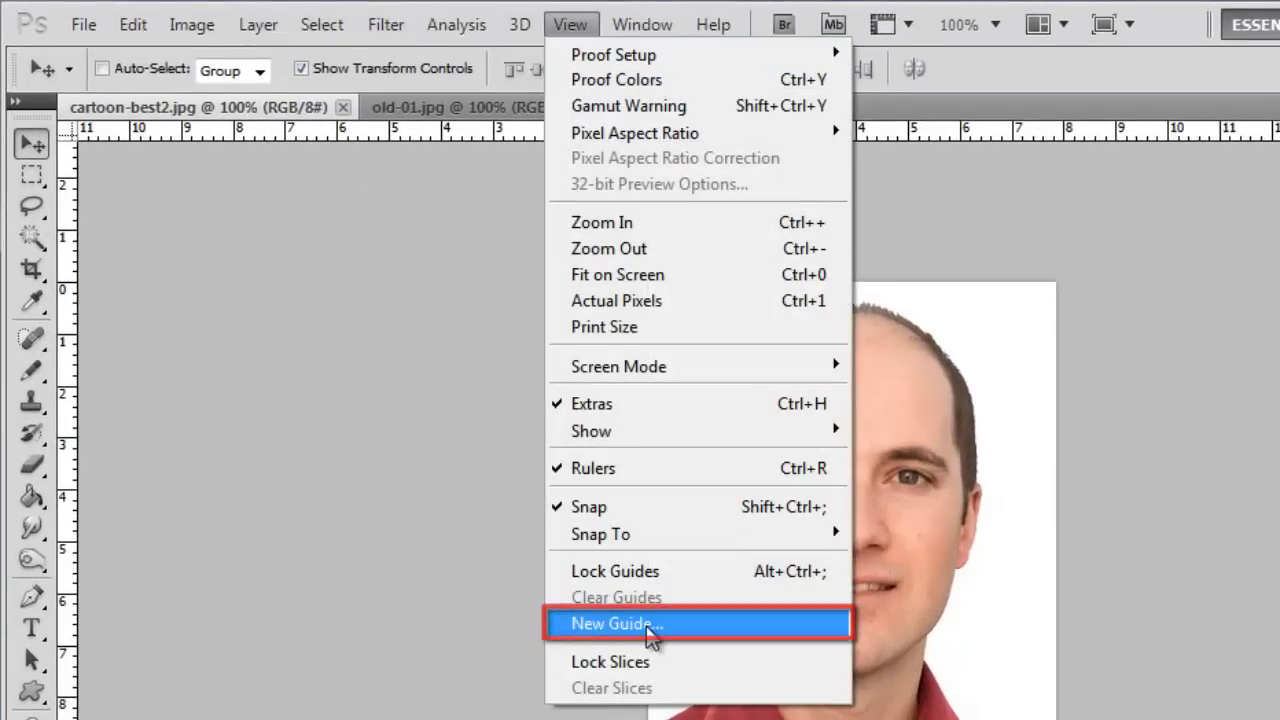
left_click(647, 625)
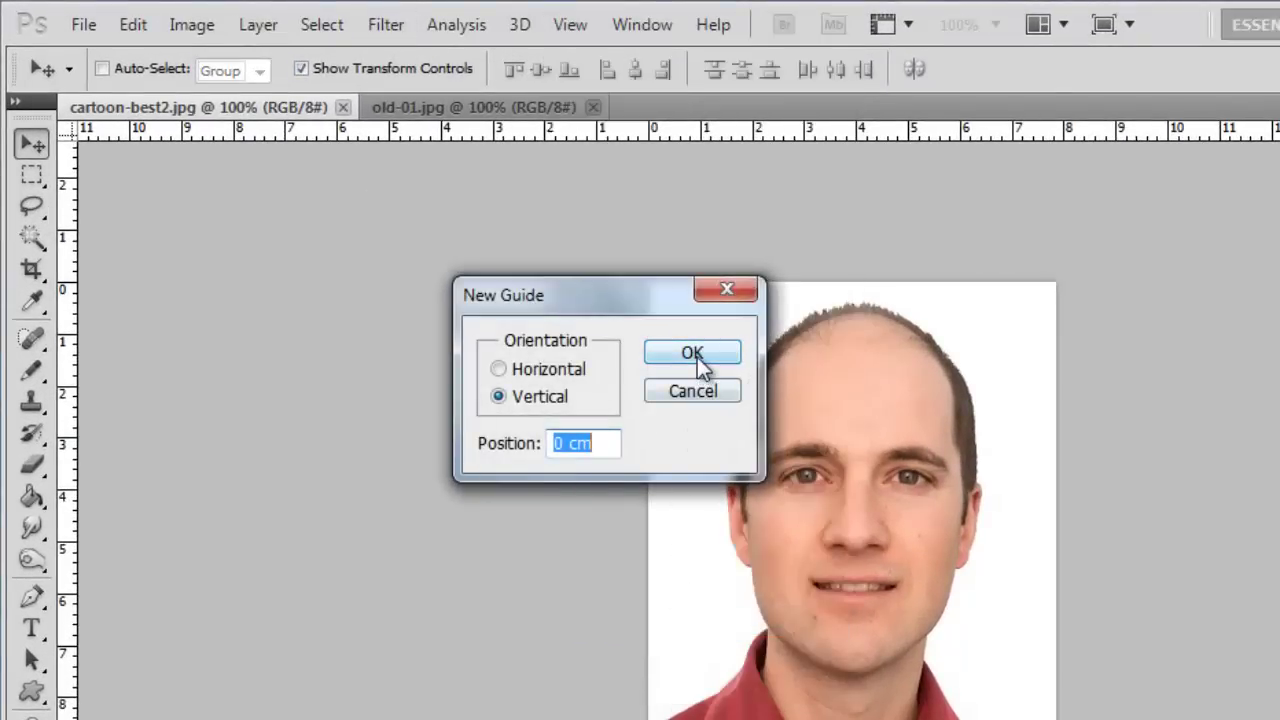
left_click(697, 355)
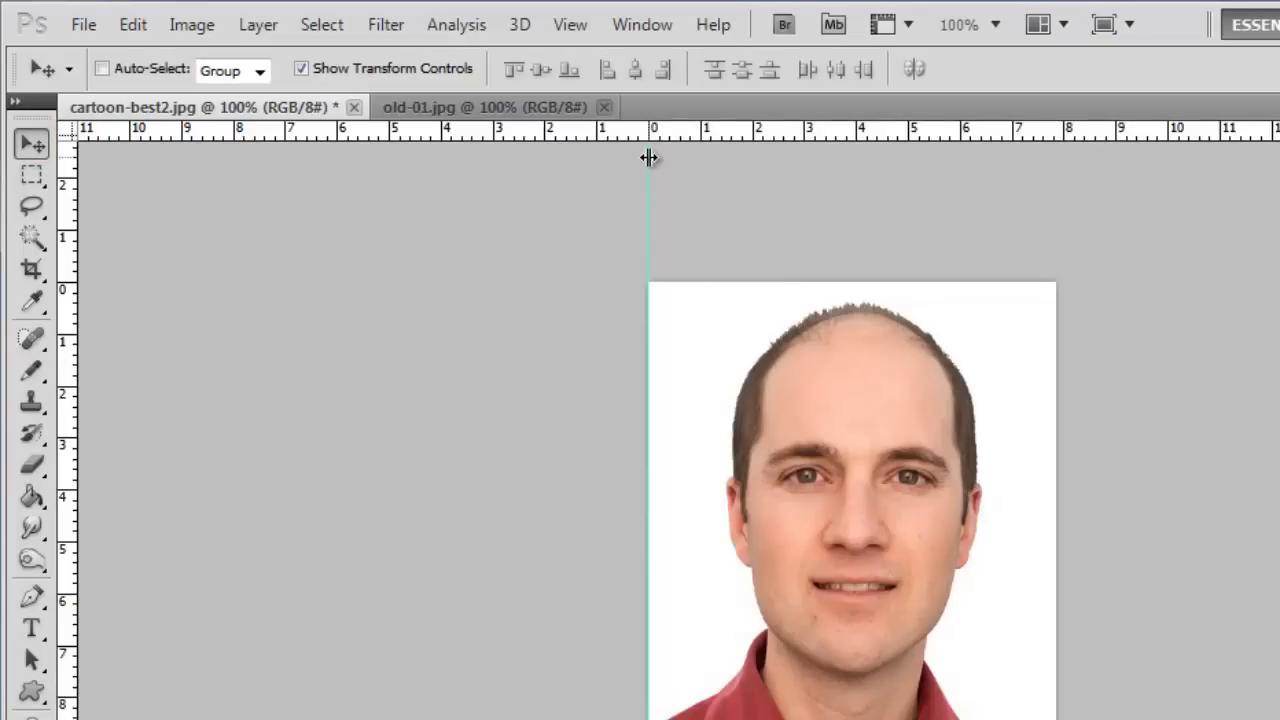
left_click_drag(650, 158, 723, 182)
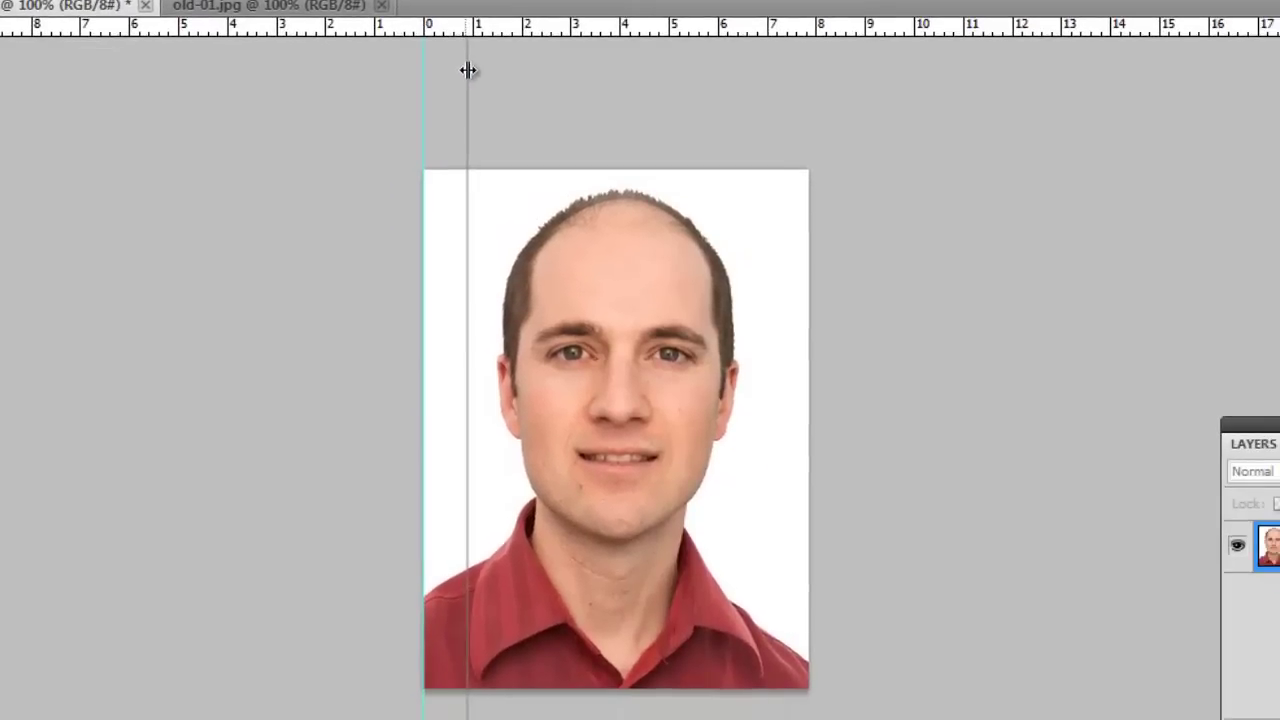
left_click_drag(494, 74, 618, 91)
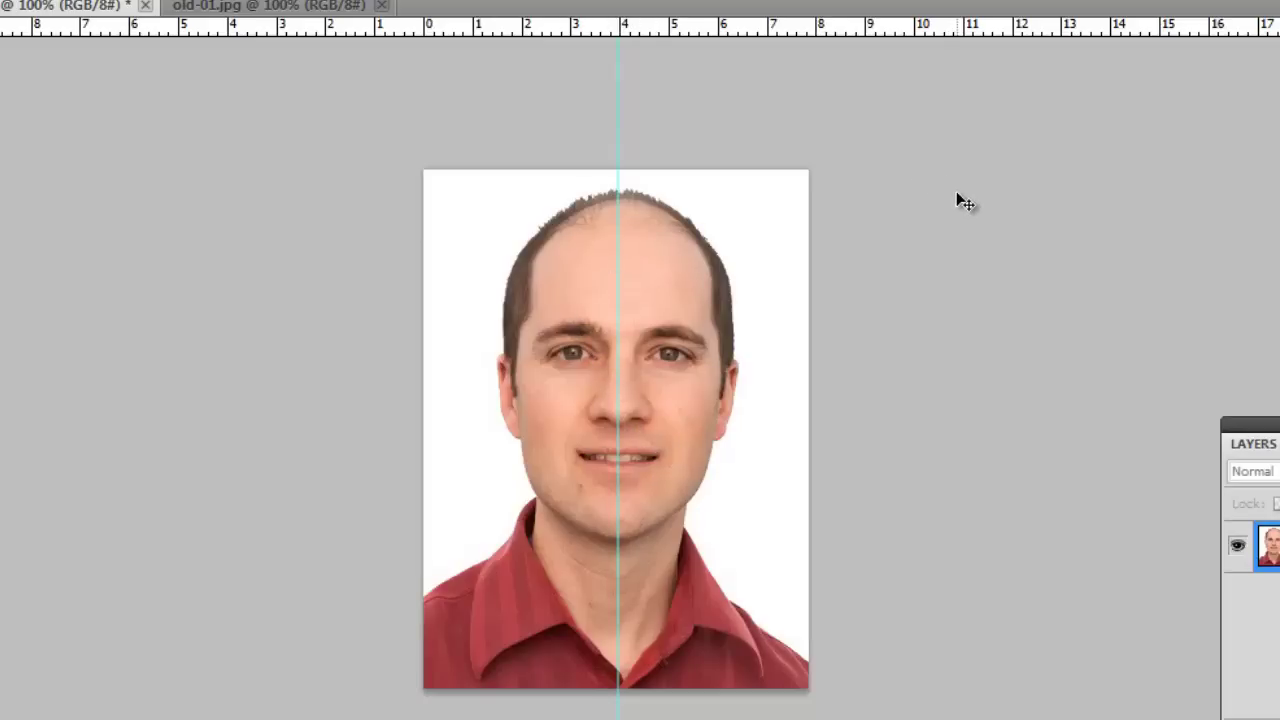
- Free-transform the young man's photo, rotating it slightly counterclockwise so the face sits upright on the guide
key("ctrl+t")
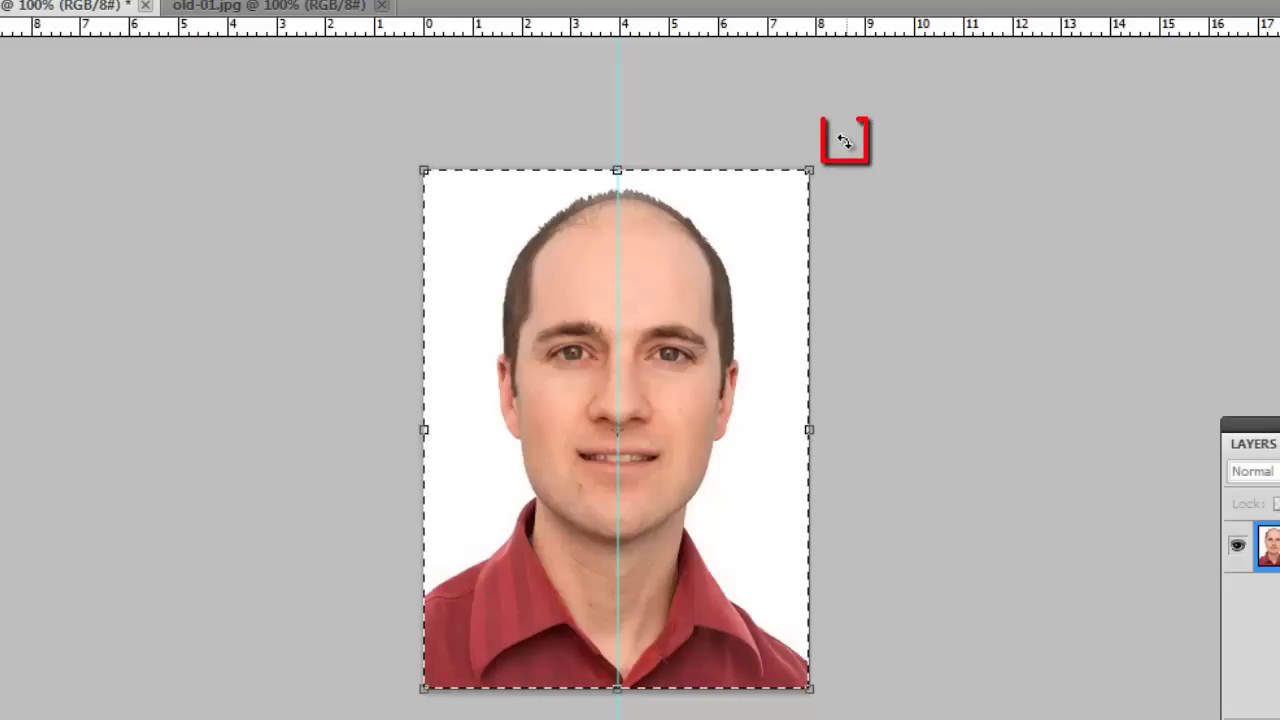
left_click_drag(846, 137, 838, 127)
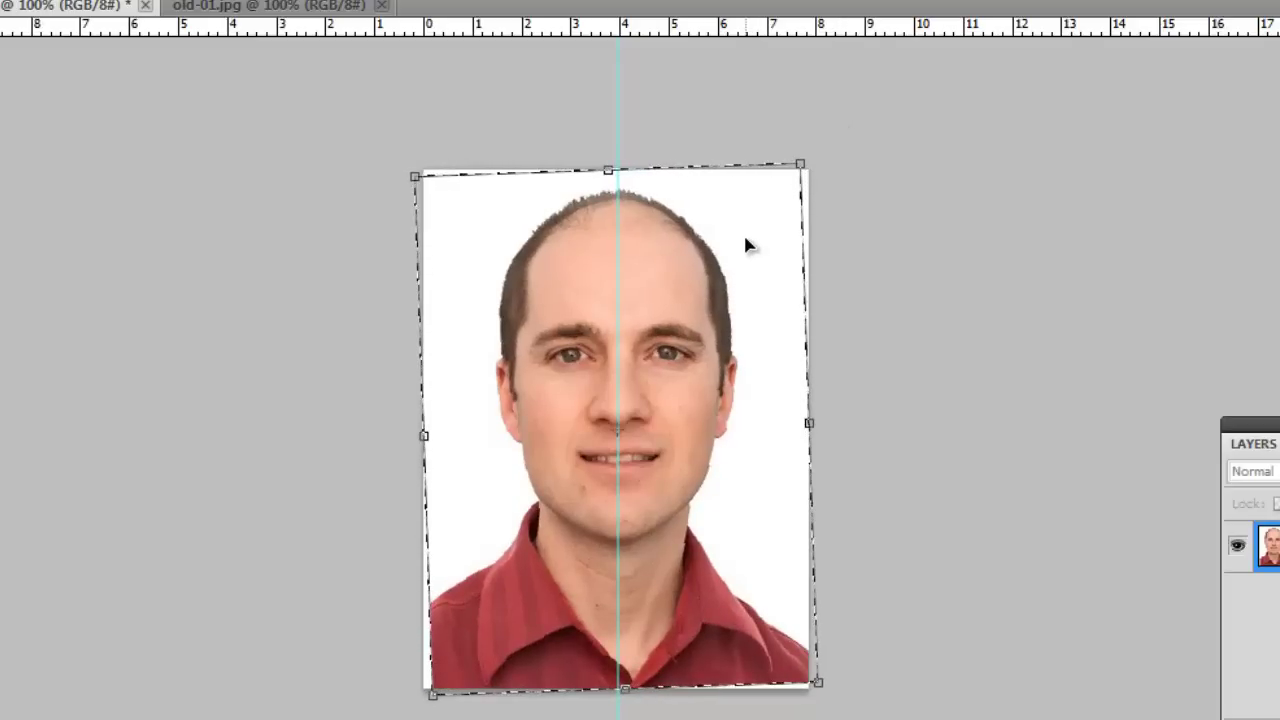
left_click_drag(747, 245, 746, 240)
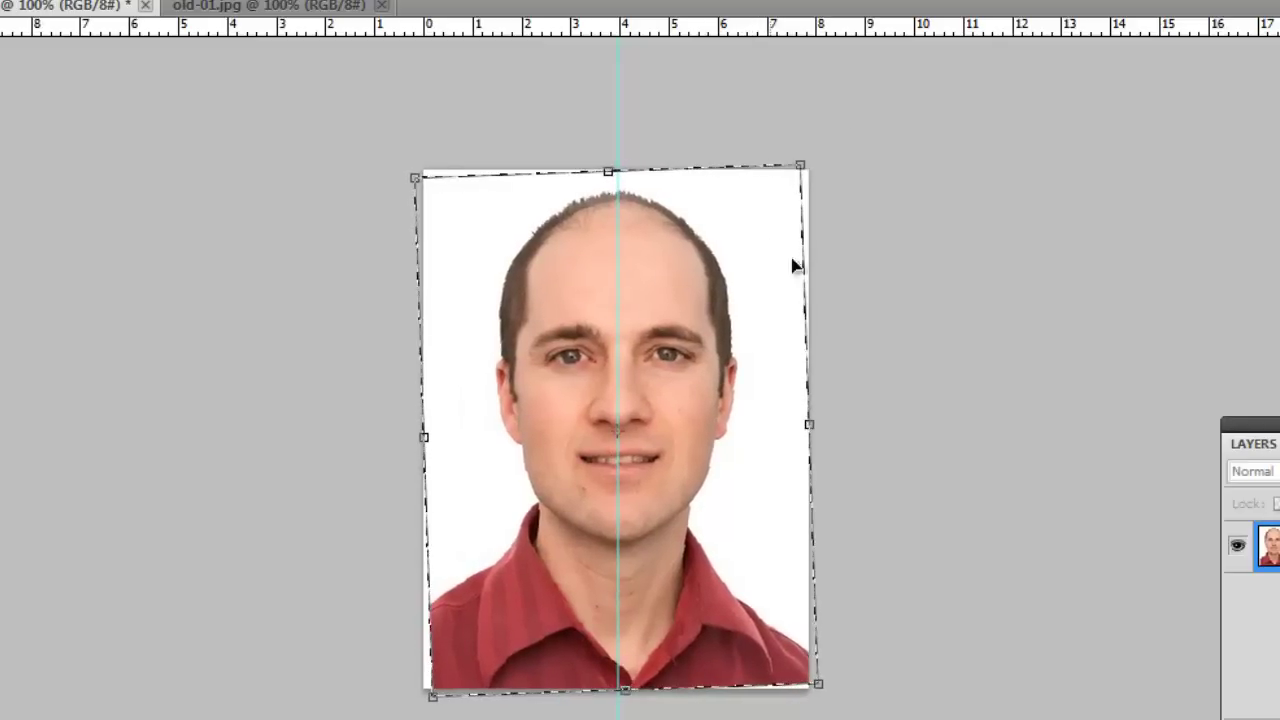
key("Return")
key("ctrl+t")
- Add two more vertical guides, one running through each of the young man's eyes
key("Return")
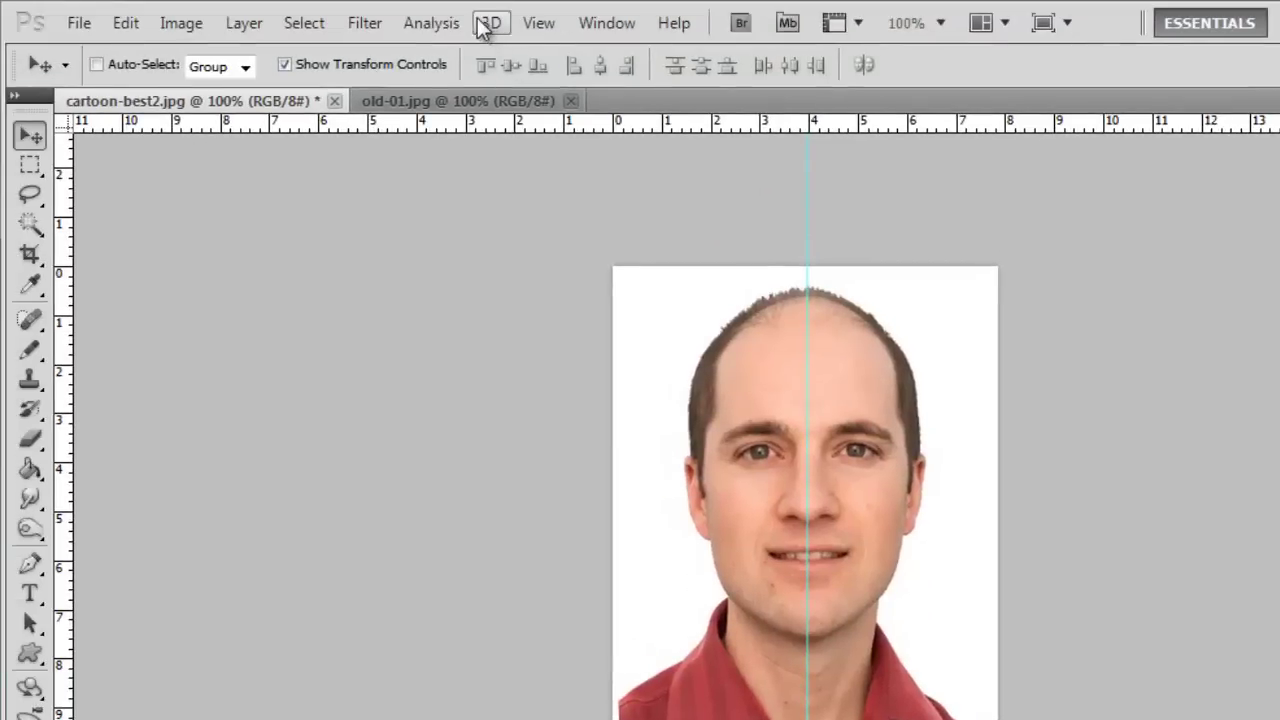
left_click(538, 22)
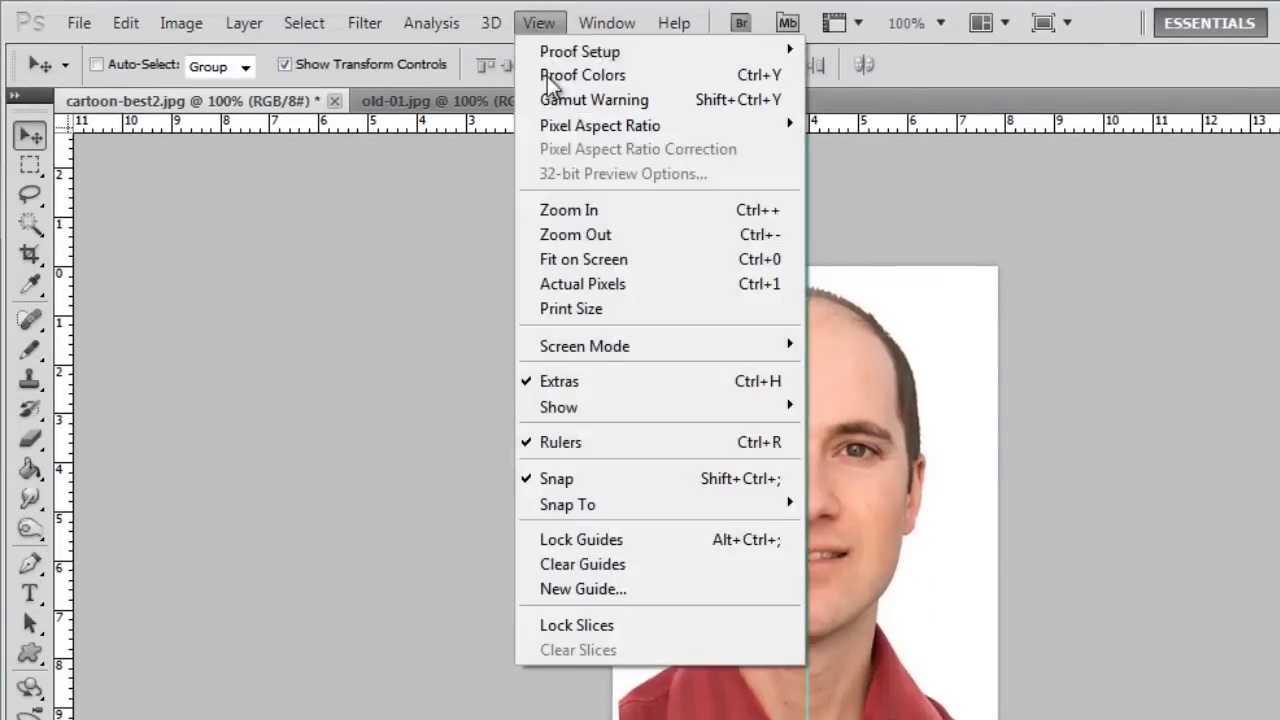
left_click(625, 592)
left_click(668, 336)
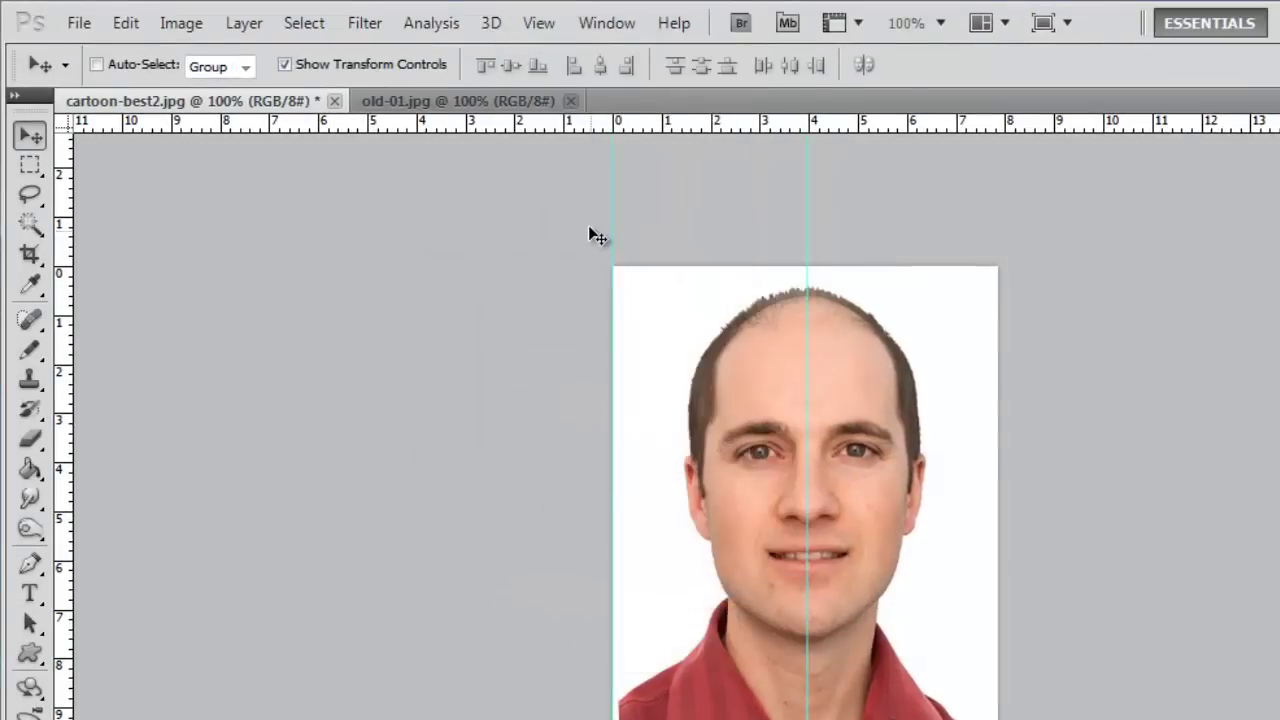
left_click_drag(615, 203, 759, 226)
left_click(539, 22)
left_click(600, 591)
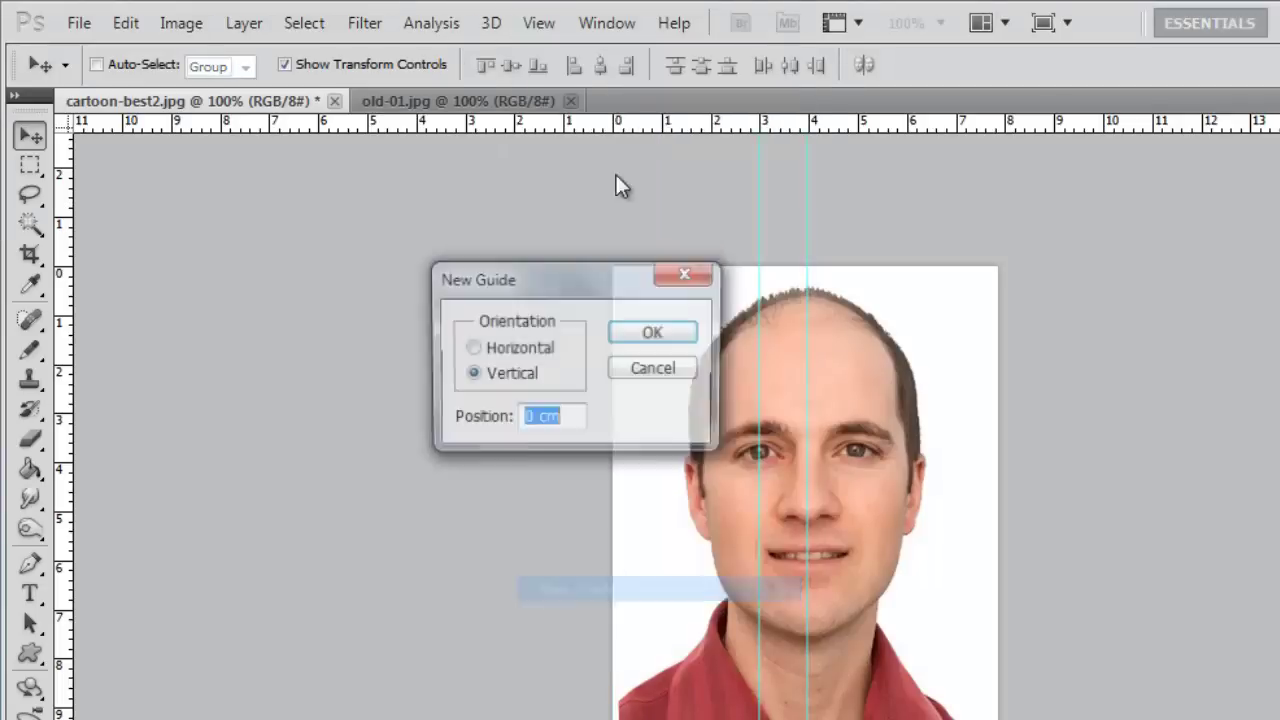
key("Return")
left_click_drag(614, 163, 855, 209)
- Add horizontal guides along the mouth line and across the eye line
left_click(537, 15)
left_click(590, 588)
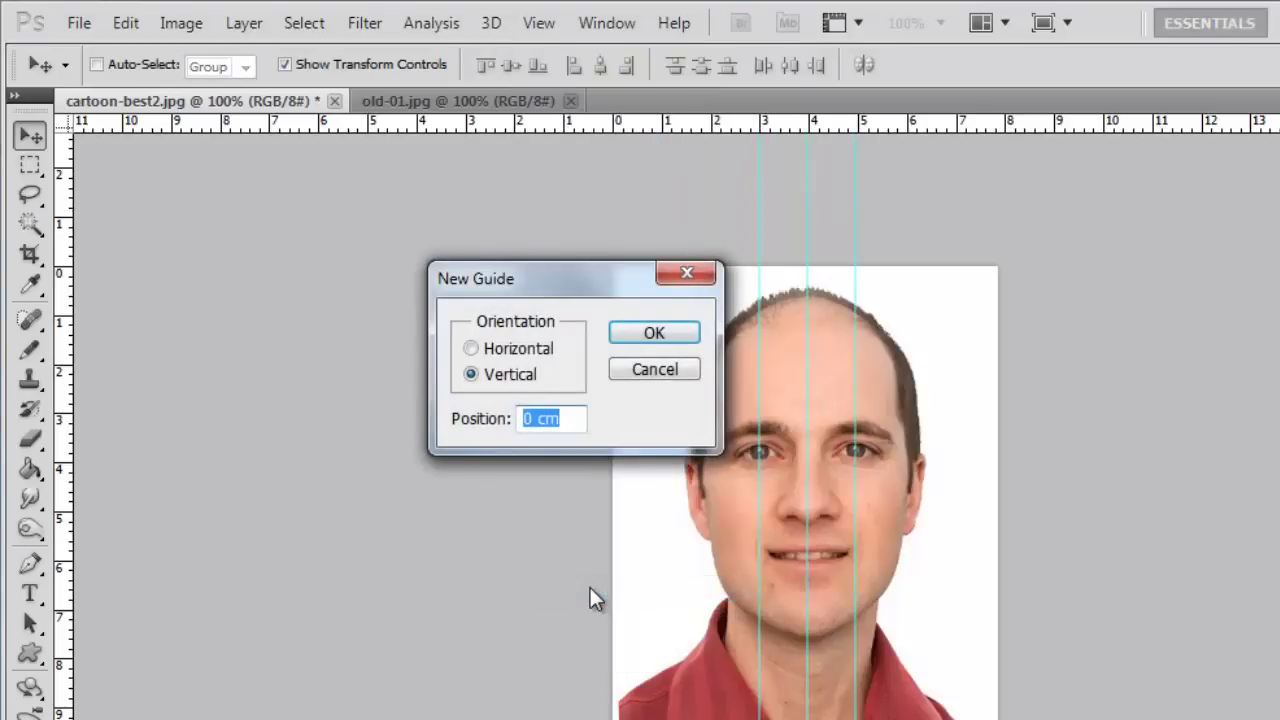
left_click(522, 348)
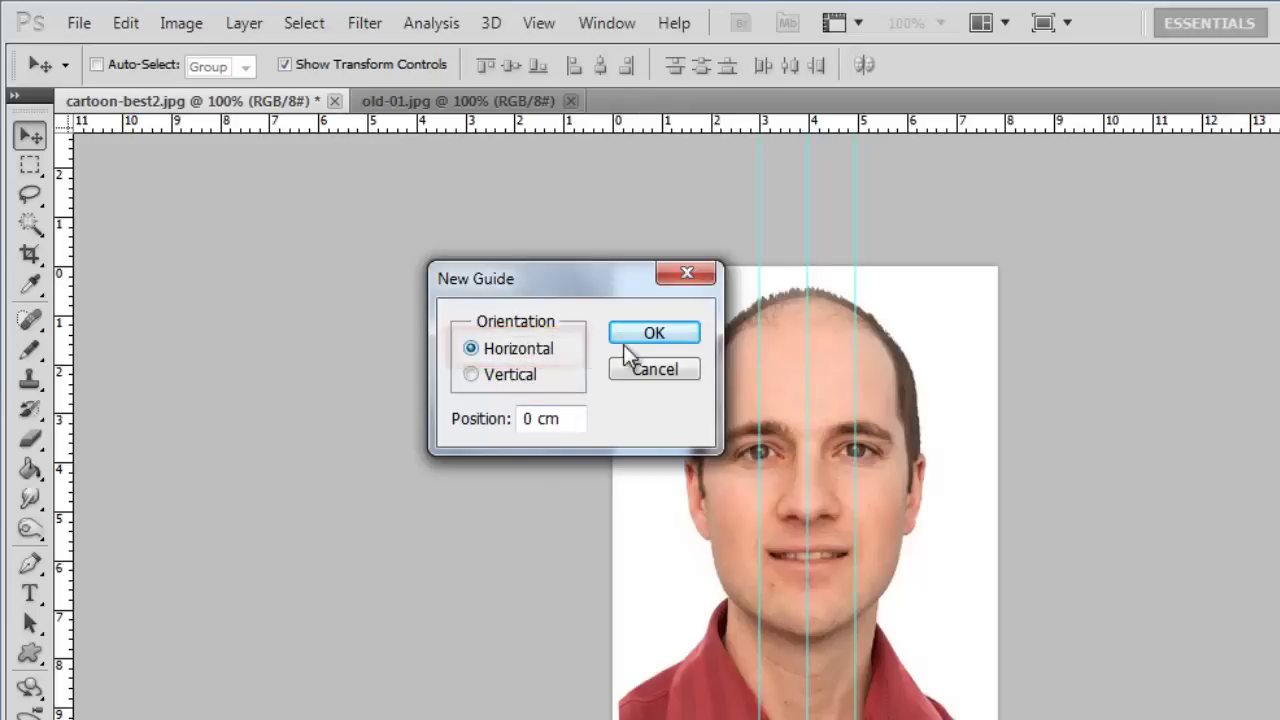
left_click(651, 336)
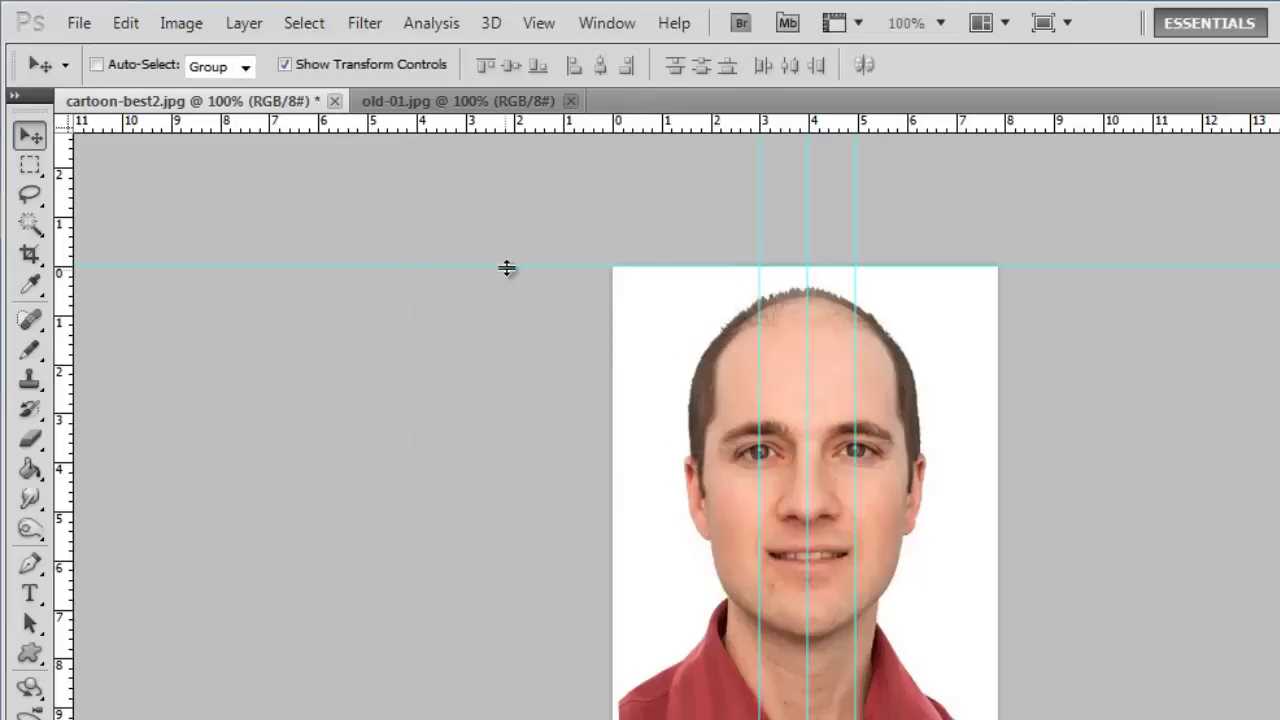
left_click_drag(506, 269, 534, 551)
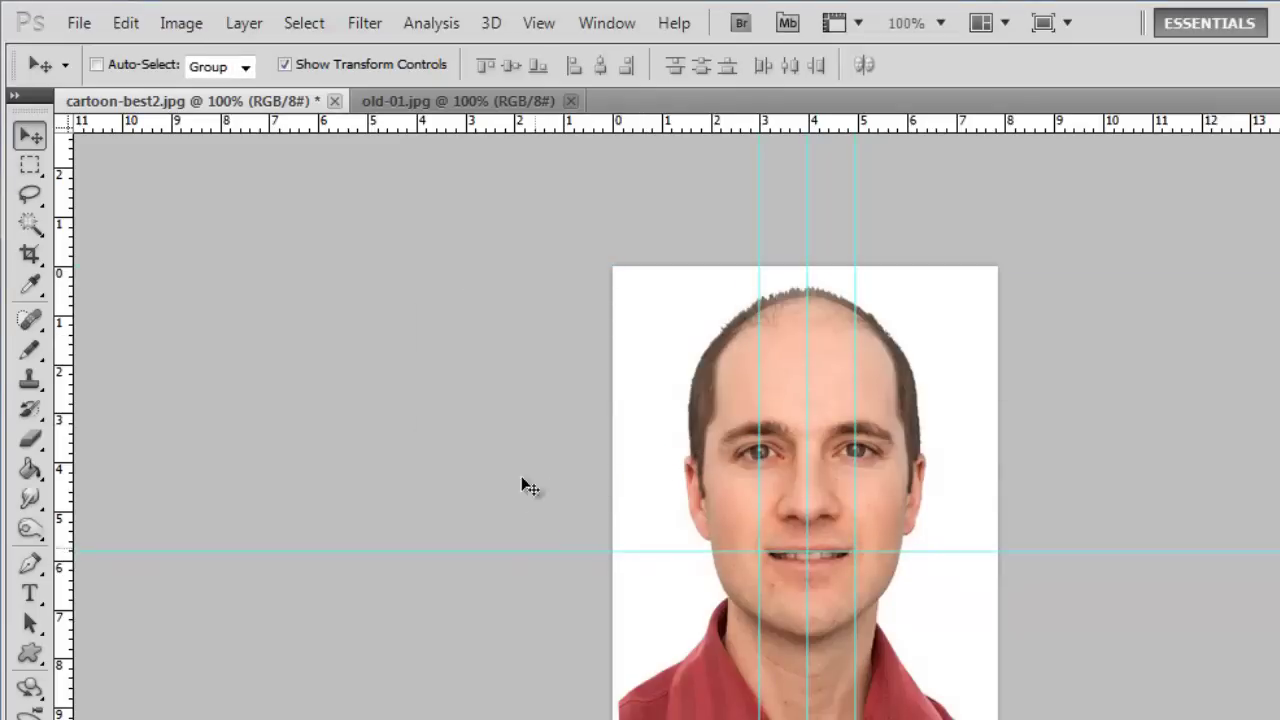
left_click(538, 22)
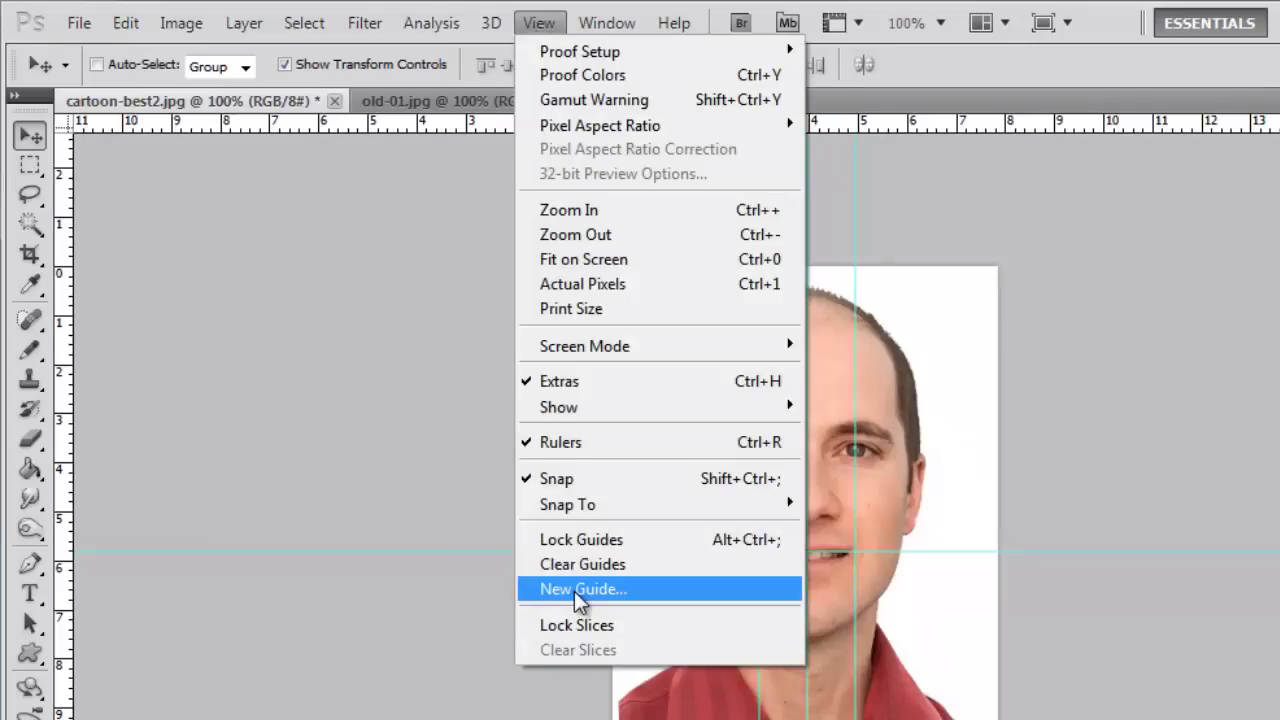
left_click(574, 591)
left_click(476, 347)
left_click(650, 332)
left_click_drag(500, 268, 499, 452)
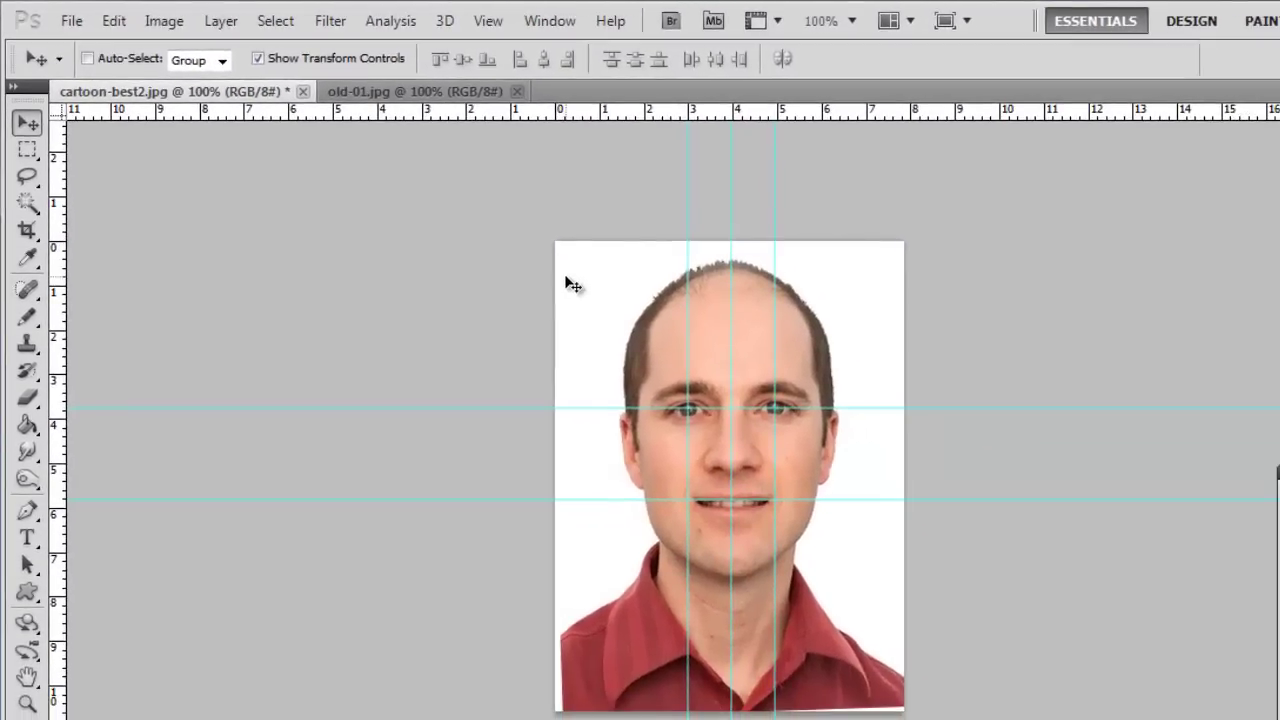
- Copy the whole old-01.jpg photo into cartoon-best2.jpg as Layer 1
left_click(380, 91)
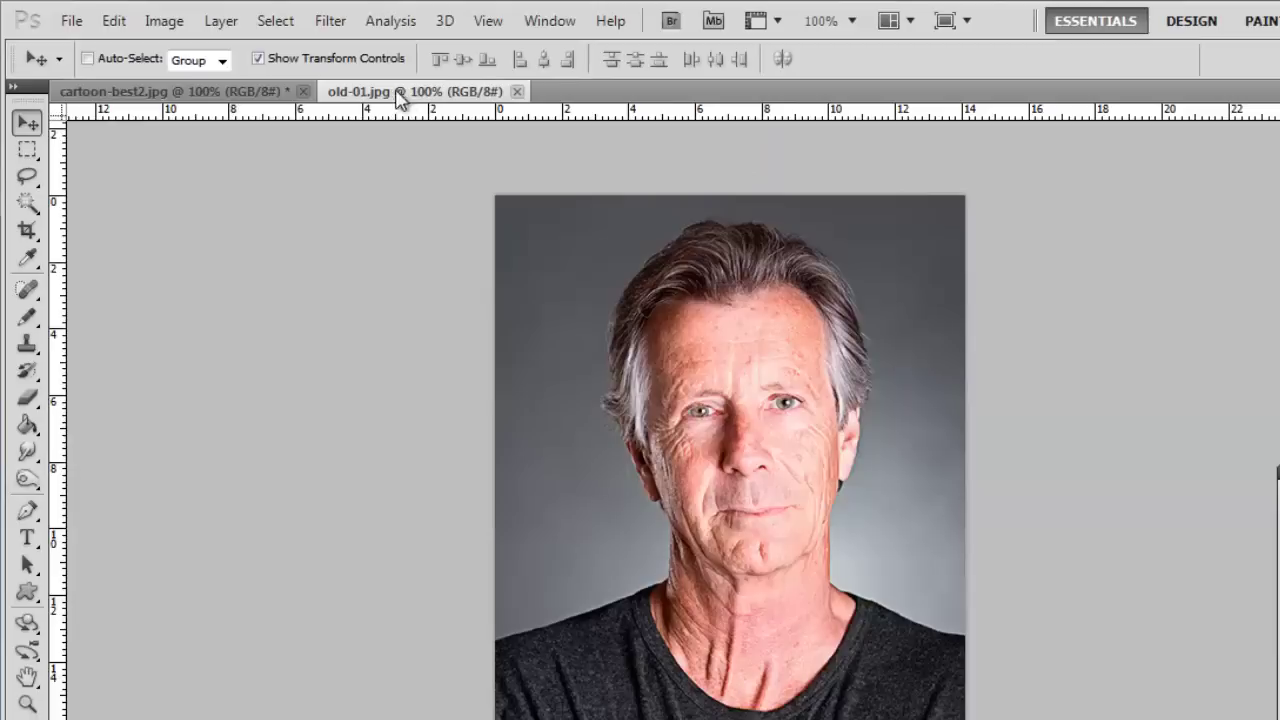
key("ctrl+a")
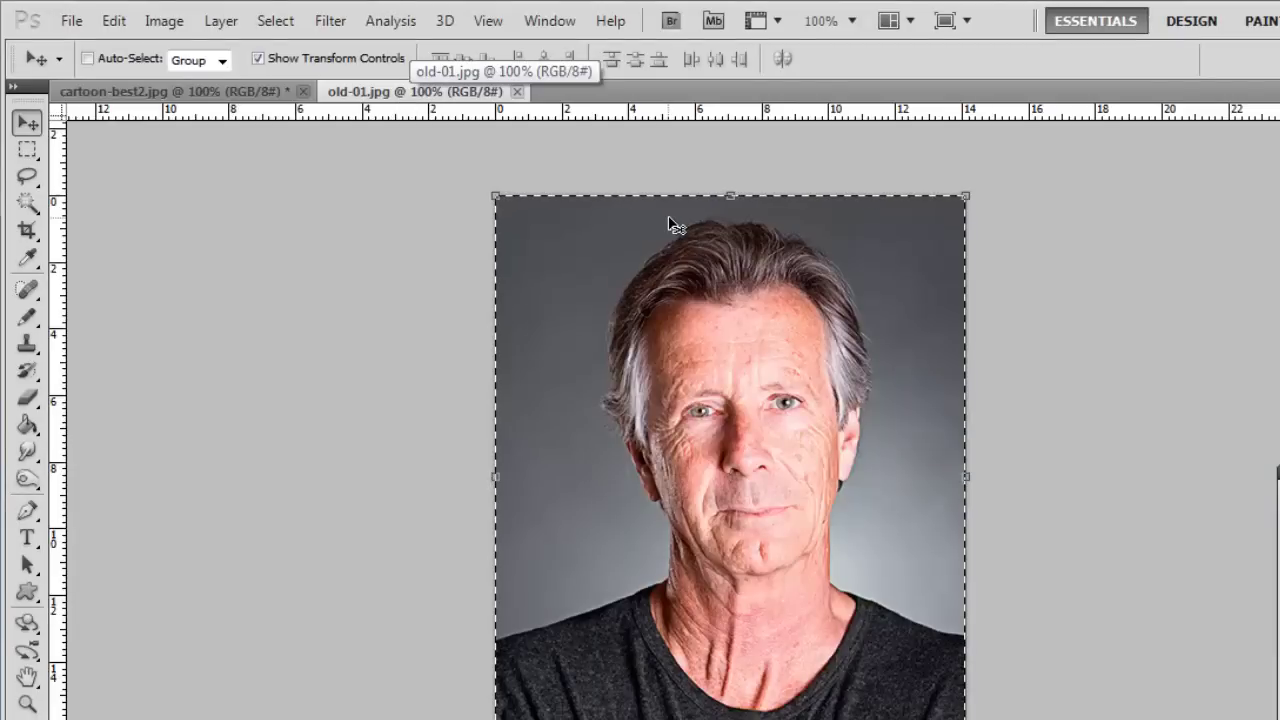
left_click_drag(660, 220, 700, 371)
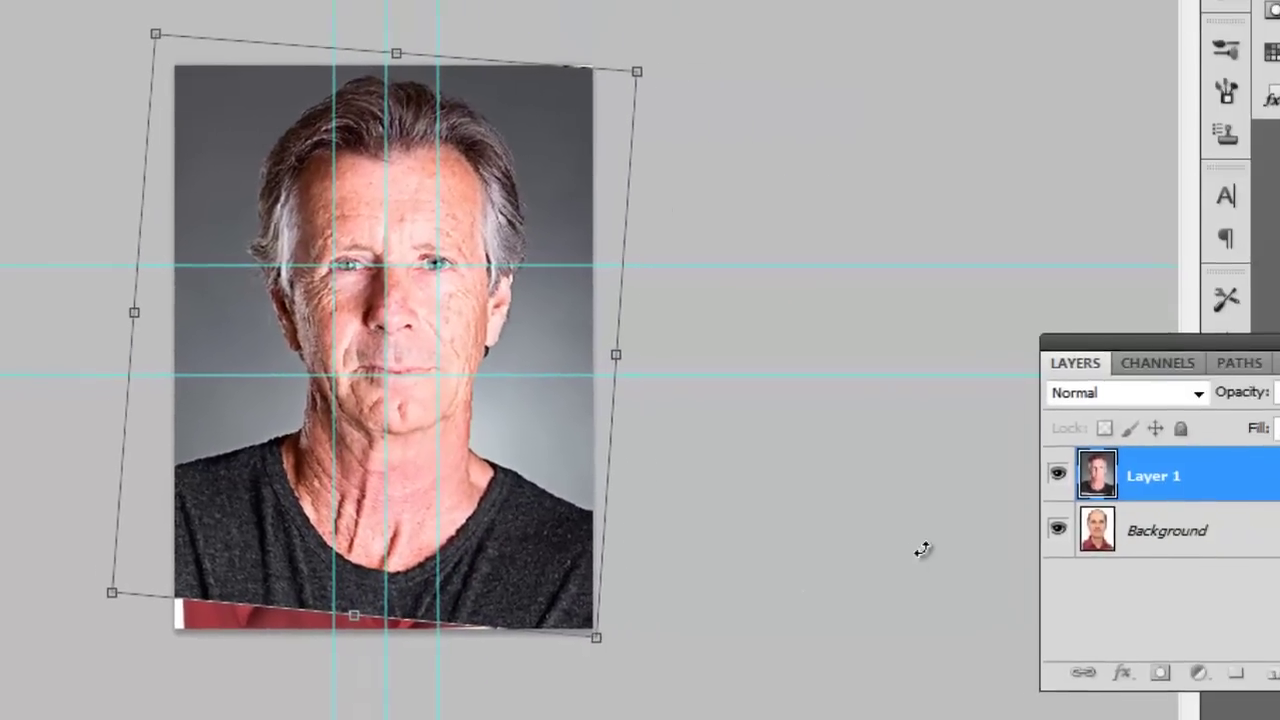
key("Escape")
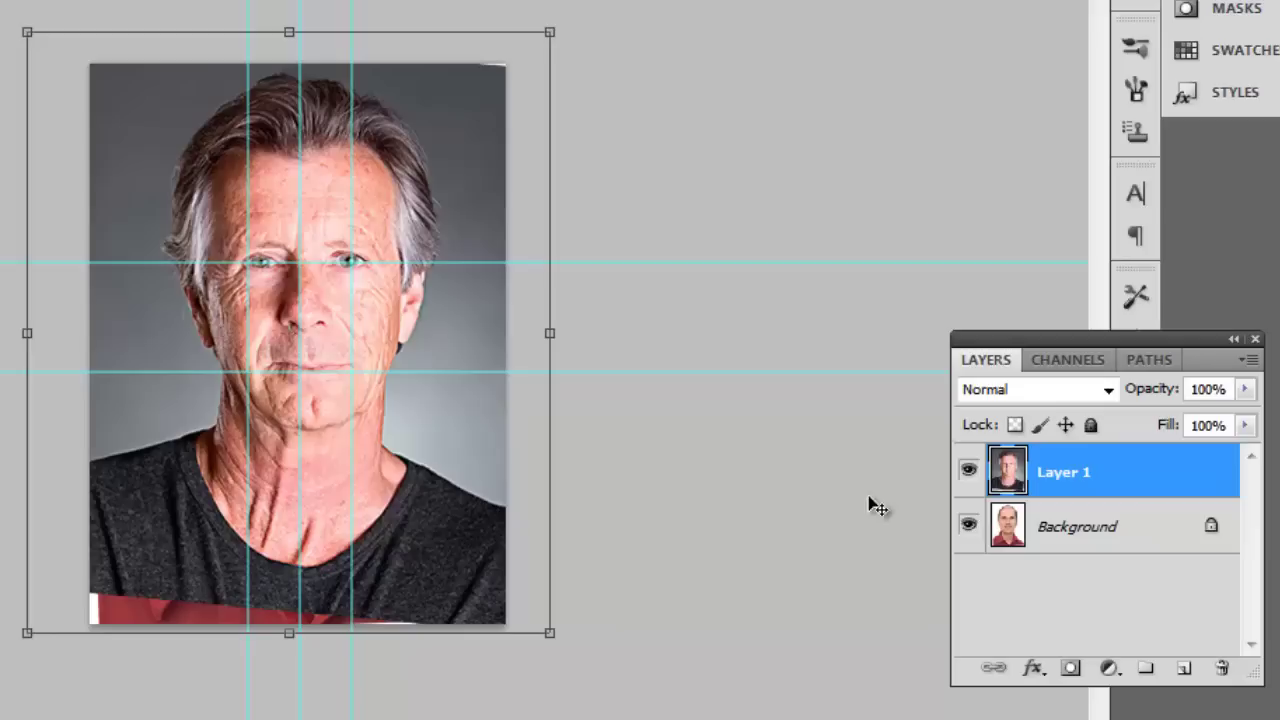
left_click(966, 480)
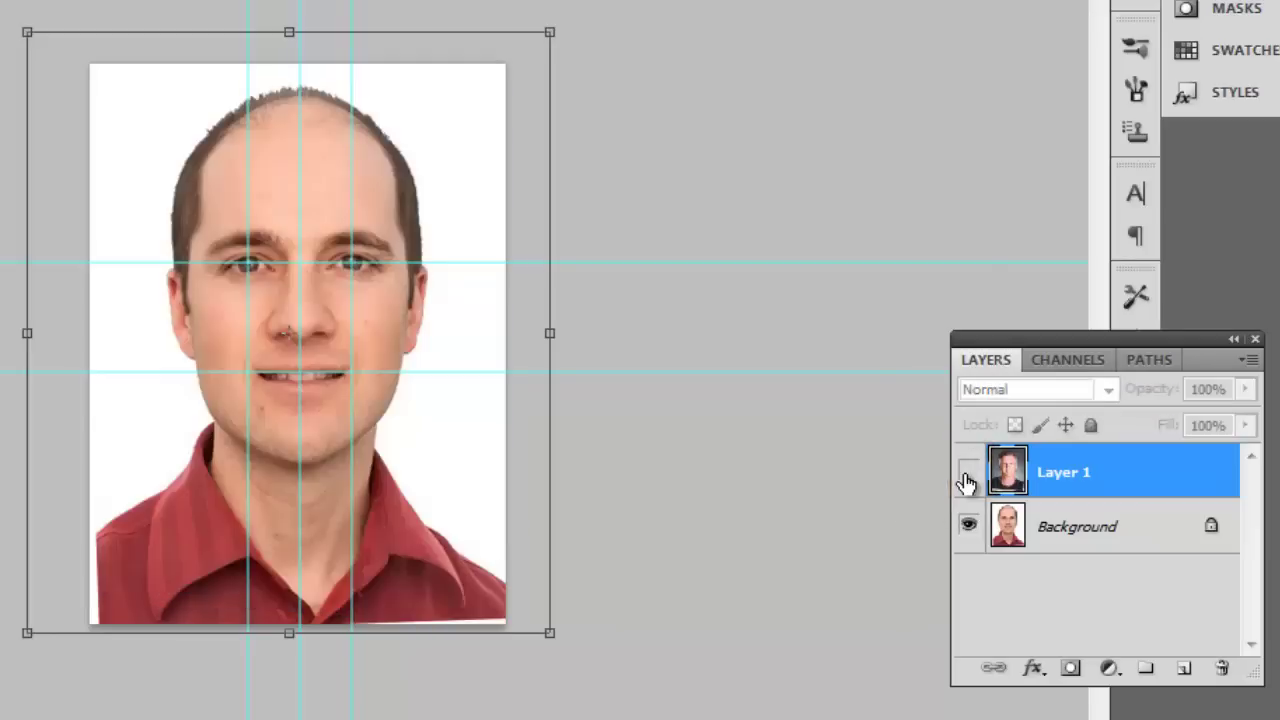
left_click(966, 480)
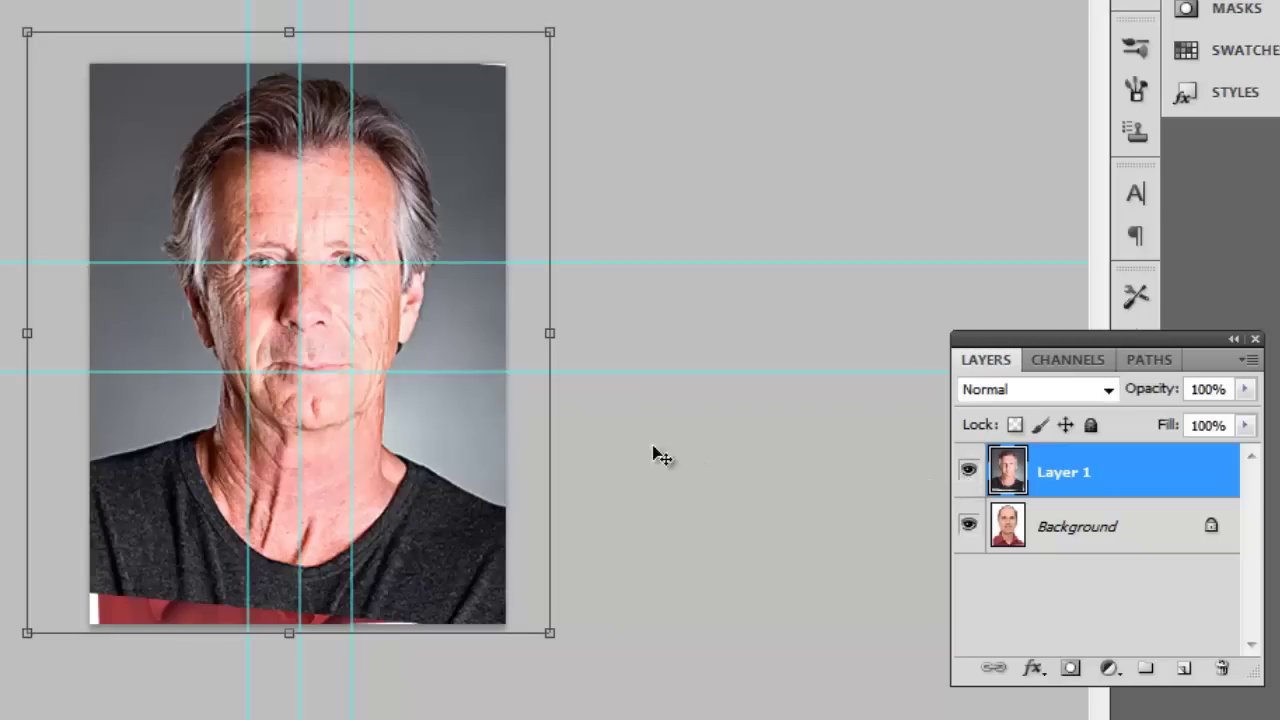
- Scale up Layer 1 so the old man's face covers the portrait
key("ctrl+t")
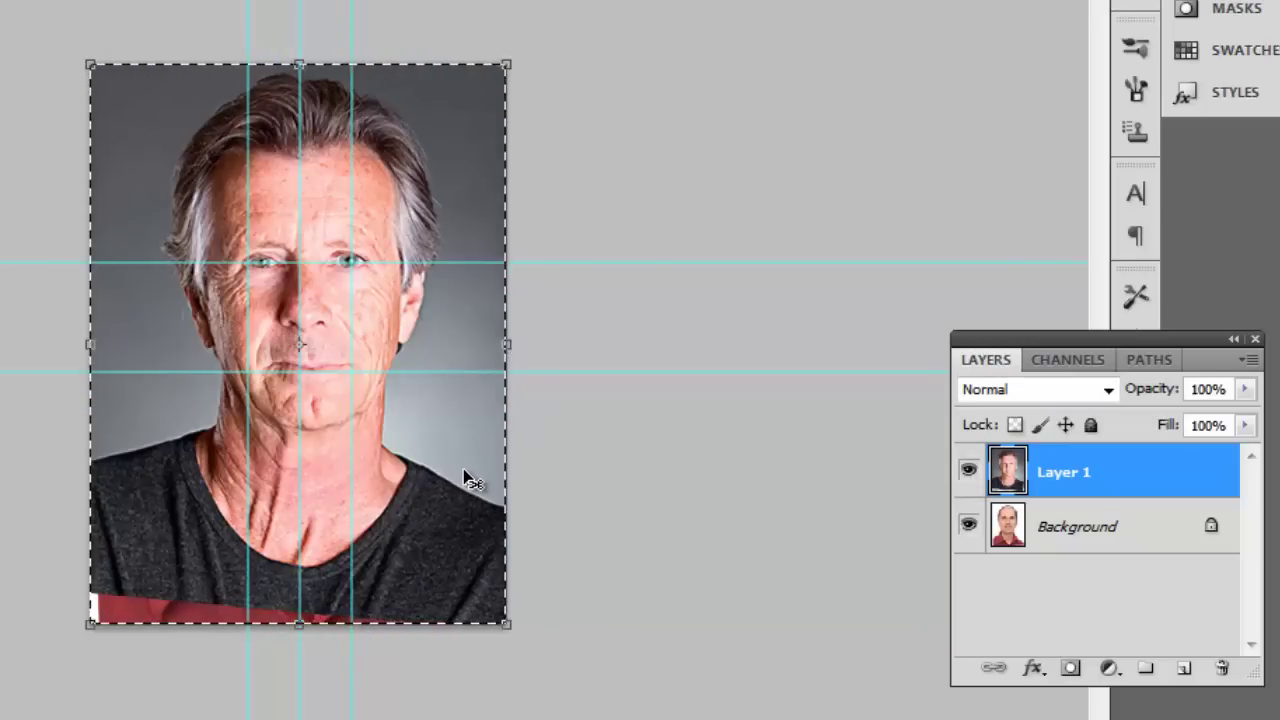
key("ctrl+t")
left_click_drag(549, 32, 579, 22)
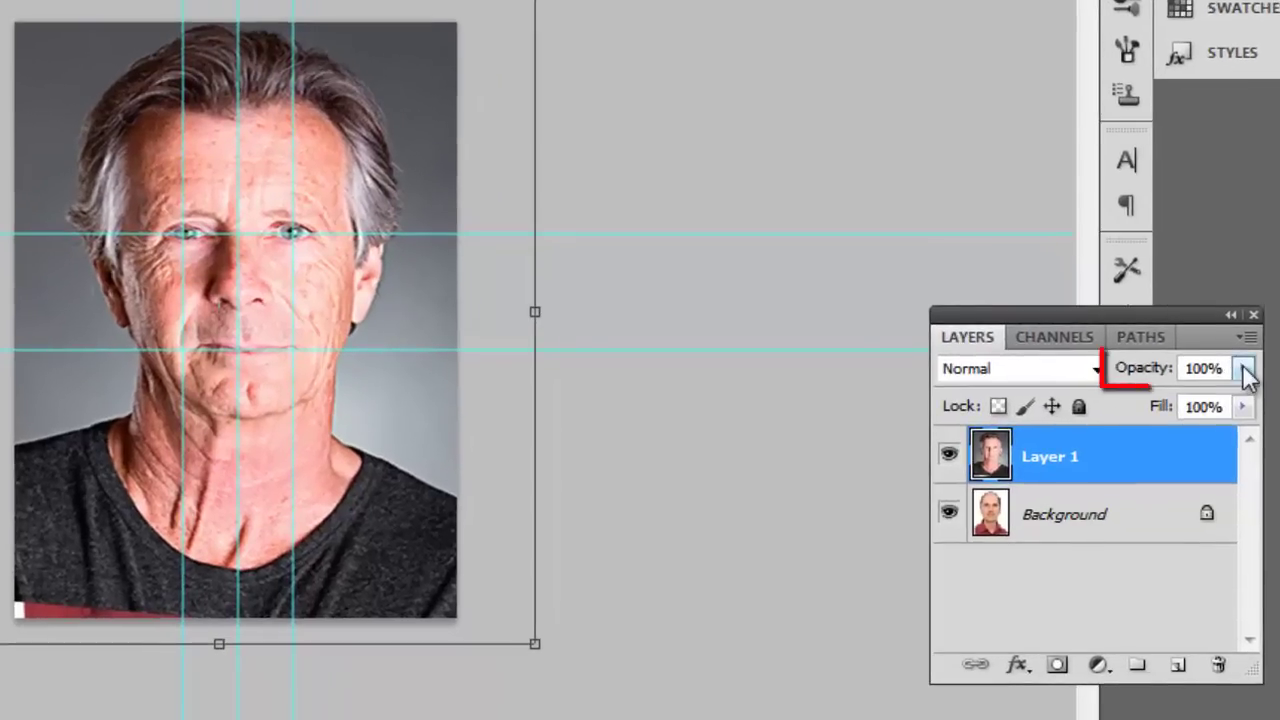
- Lower Layer 1's opacity to about 52% and clear all guides
left_click(1246, 372)
left_click_drag(1242, 401, 1172, 399)
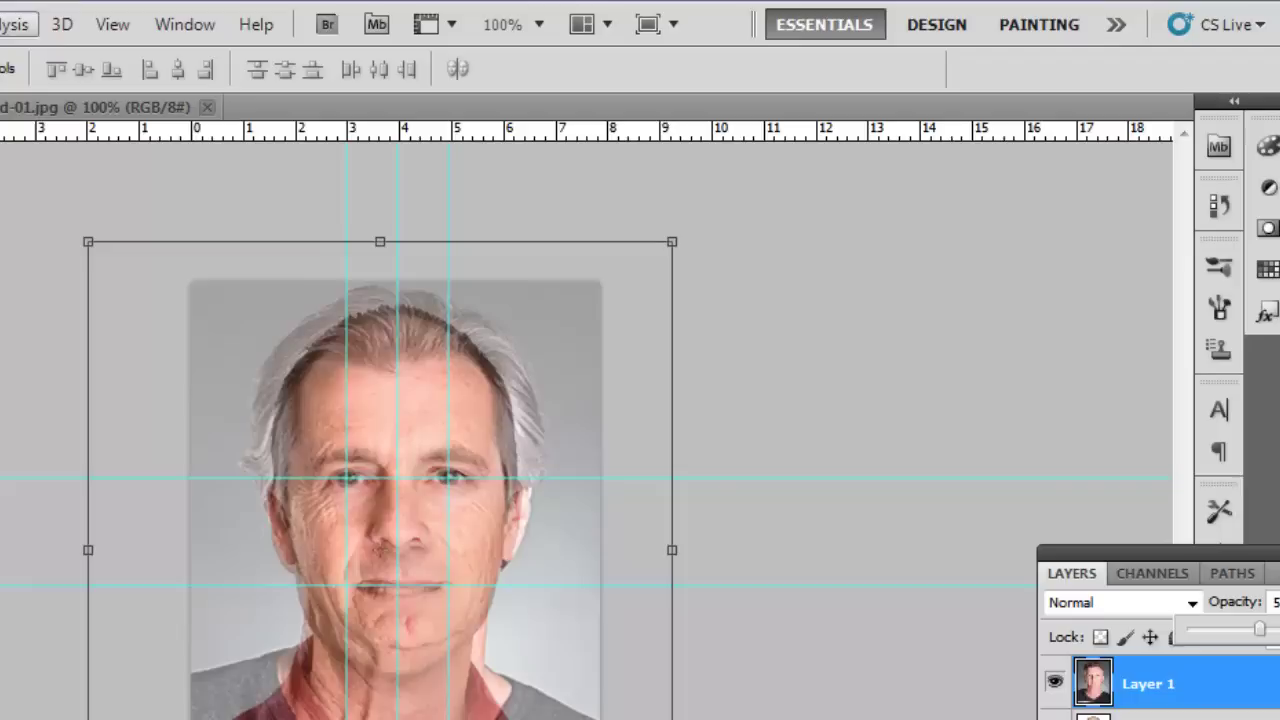
left_click(138, 29)
left_click(236, 597)
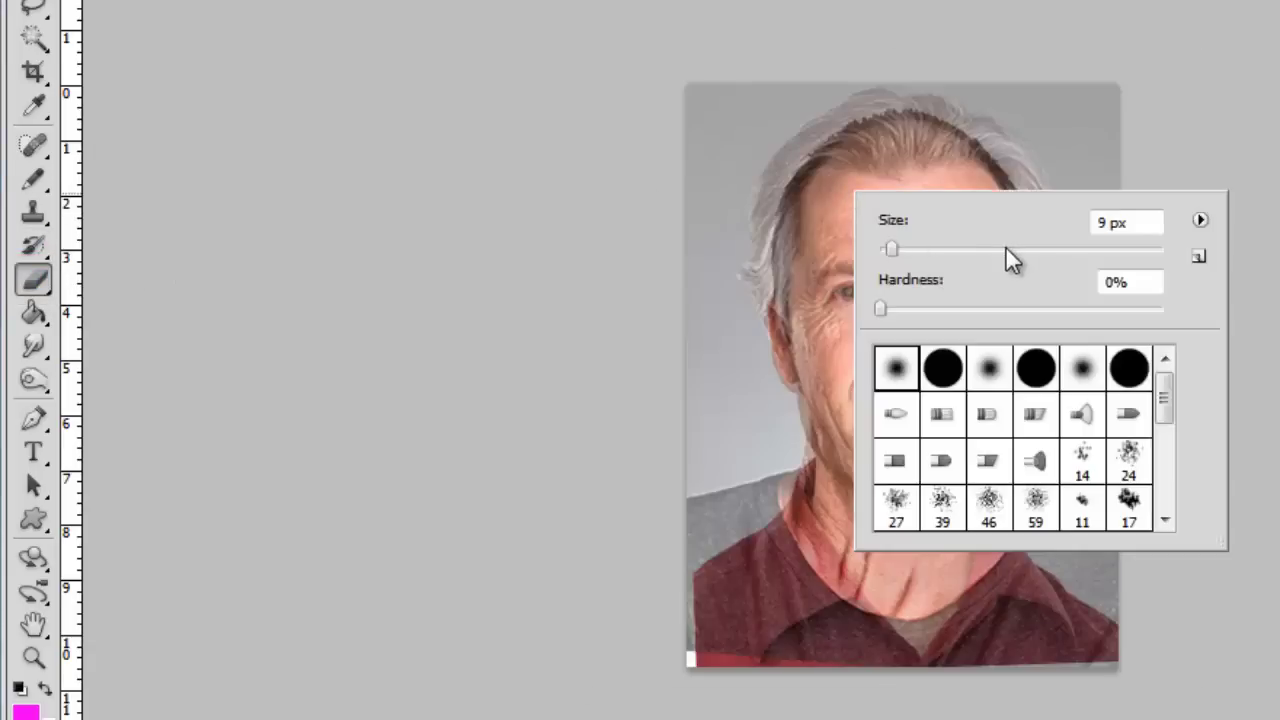
- Set the eraser brush to 59 px size and 45% hardness
left_click_drag(1006, 249, 962, 250)
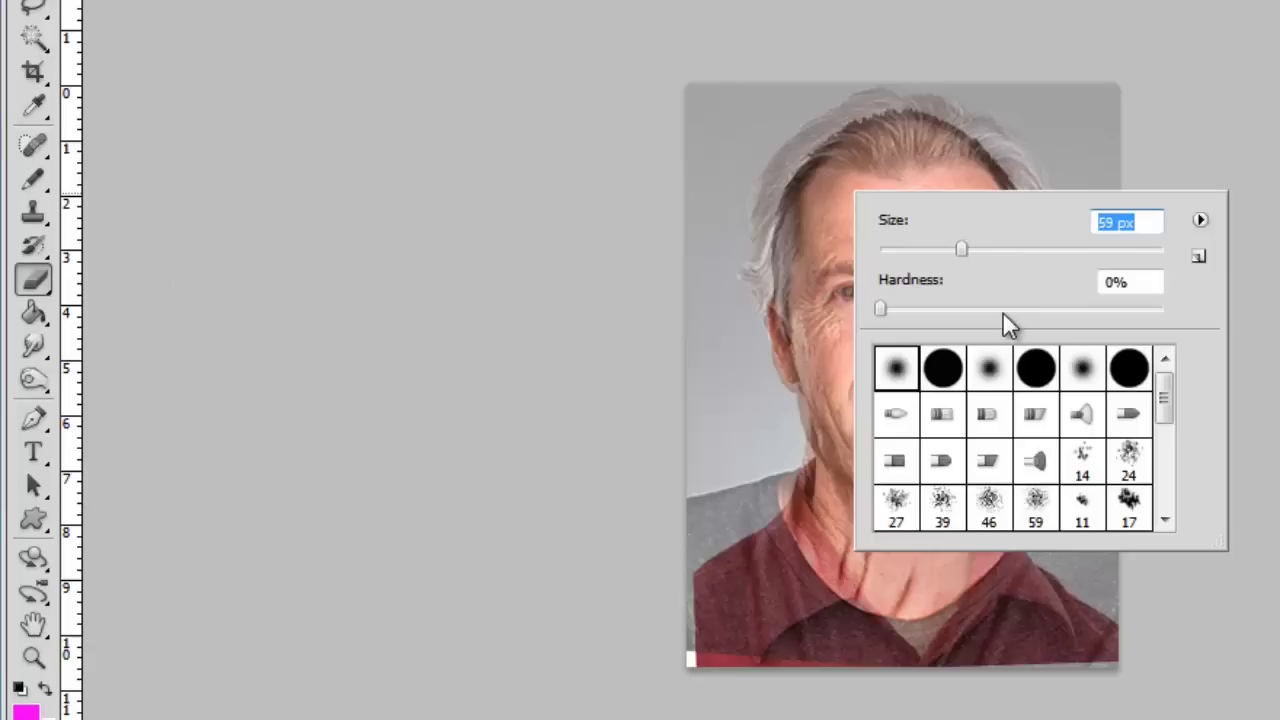
left_click(1006, 309)
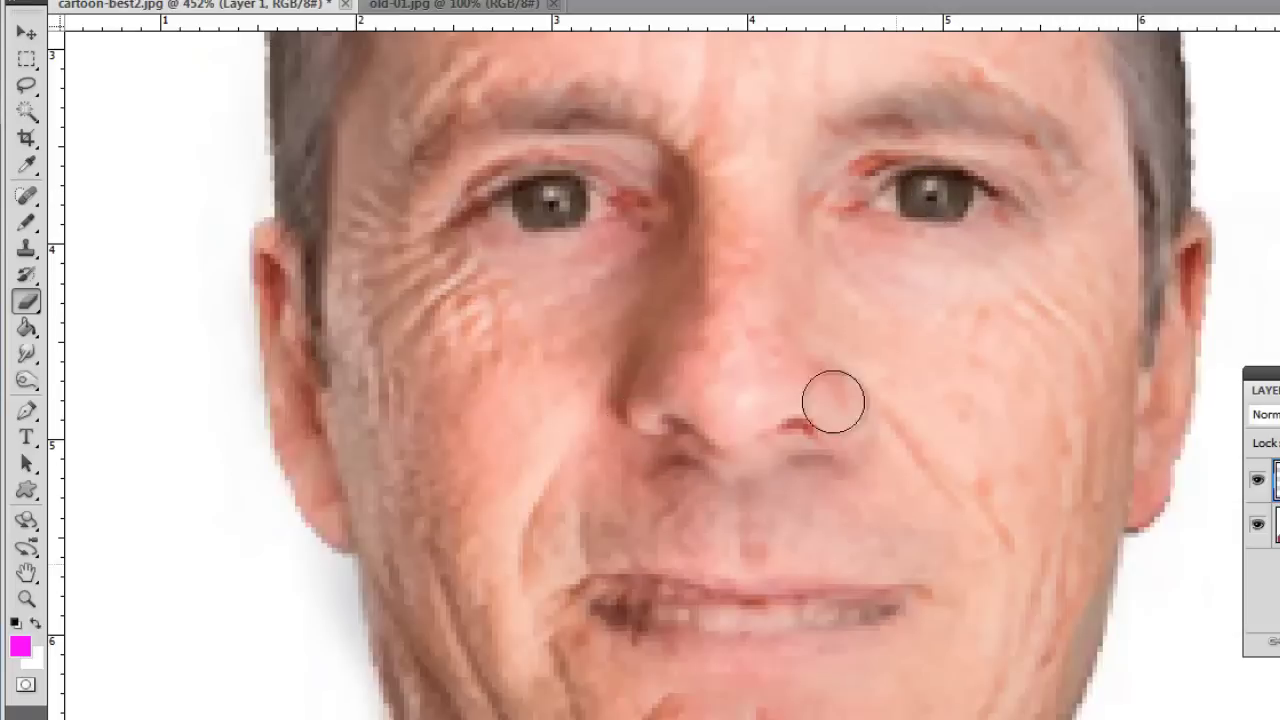
- Erase the leftover nostril mark and grey traces over the teeth on Layer 1
mouse_move(831, 400)
left_mouse_down()
mouse_move(784, 427)
mouse_move(857, 466)
left_mouse_up()
left_click_drag(885, 603, 623, 591)
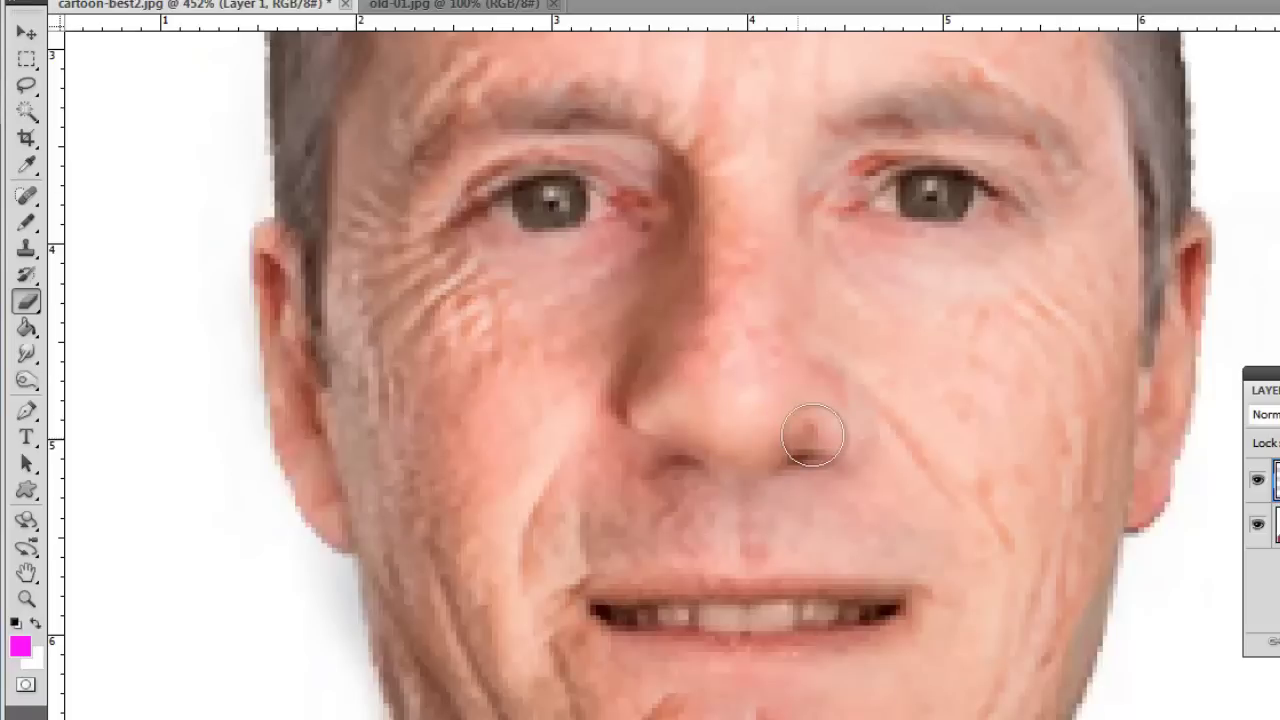
scroll(857, 381, "down", 6)
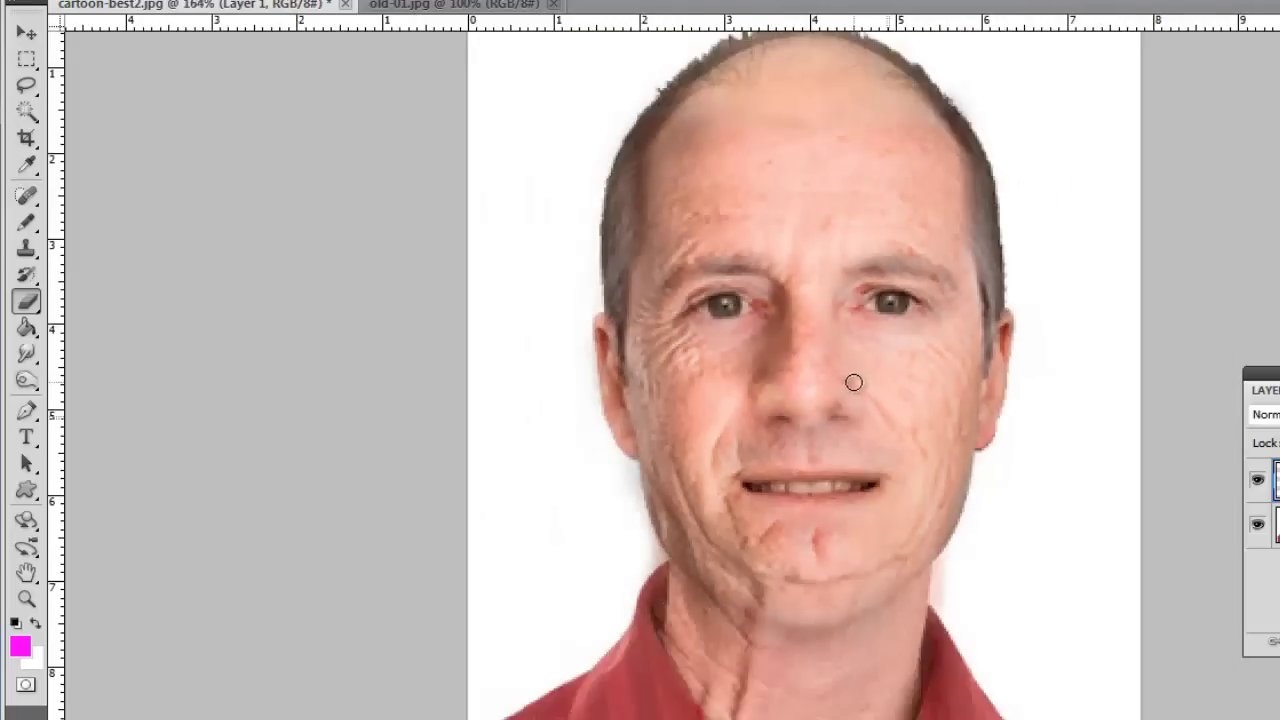